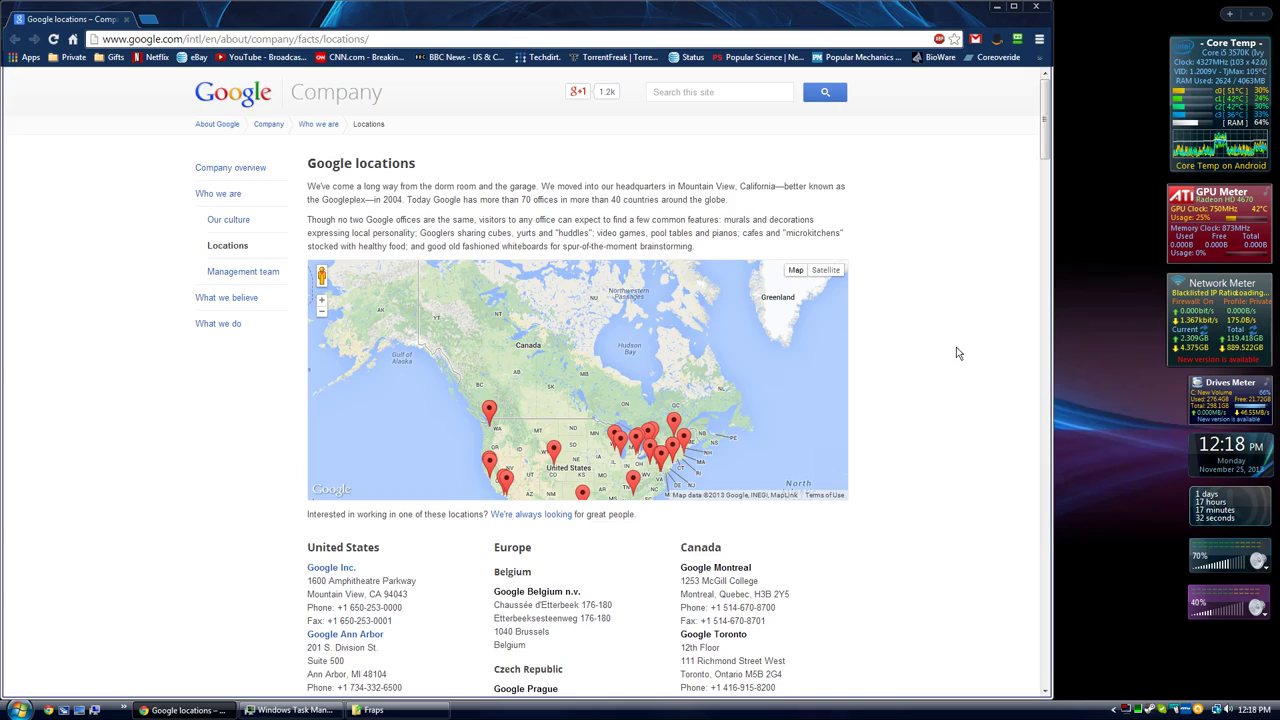
{"action": "scroll", "coordinate": [953, 340], "scroll_direction": "down", "scroll_amount": 2}
{"action": "scroll", "coordinate": [950, 325], "scroll_direction": "down", "scroll_amount": 3}
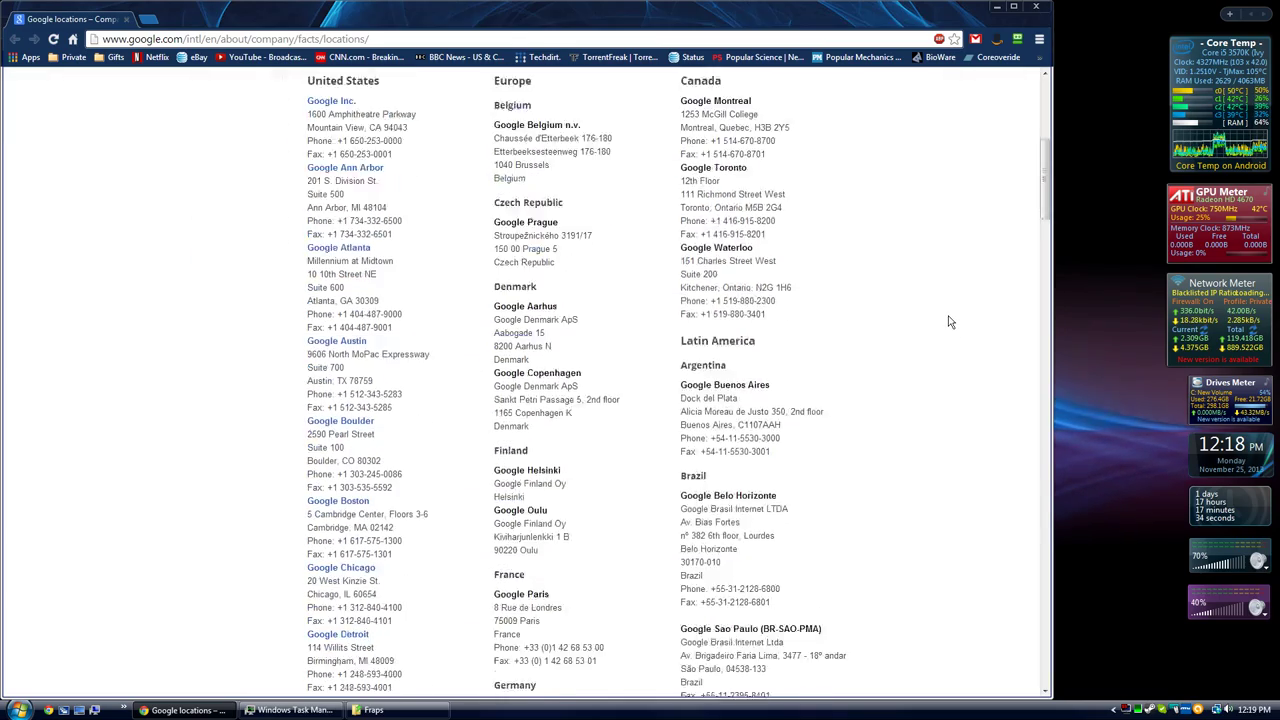
{"action": "scroll", "coordinate": [950, 322], "scroll_direction": "down", "scroll_amount": 1}
{"action": "scroll", "coordinate": [949, 315], "scroll_direction": "down", "scroll_amount": 4}
{"action": "scroll", "coordinate": [948, 308], "scroll_direction": "down", "scroll_amount": 3}
{"action": "scroll", "coordinate": [950, 309], "scroll_direction": "down", "scroll_amount": 1}
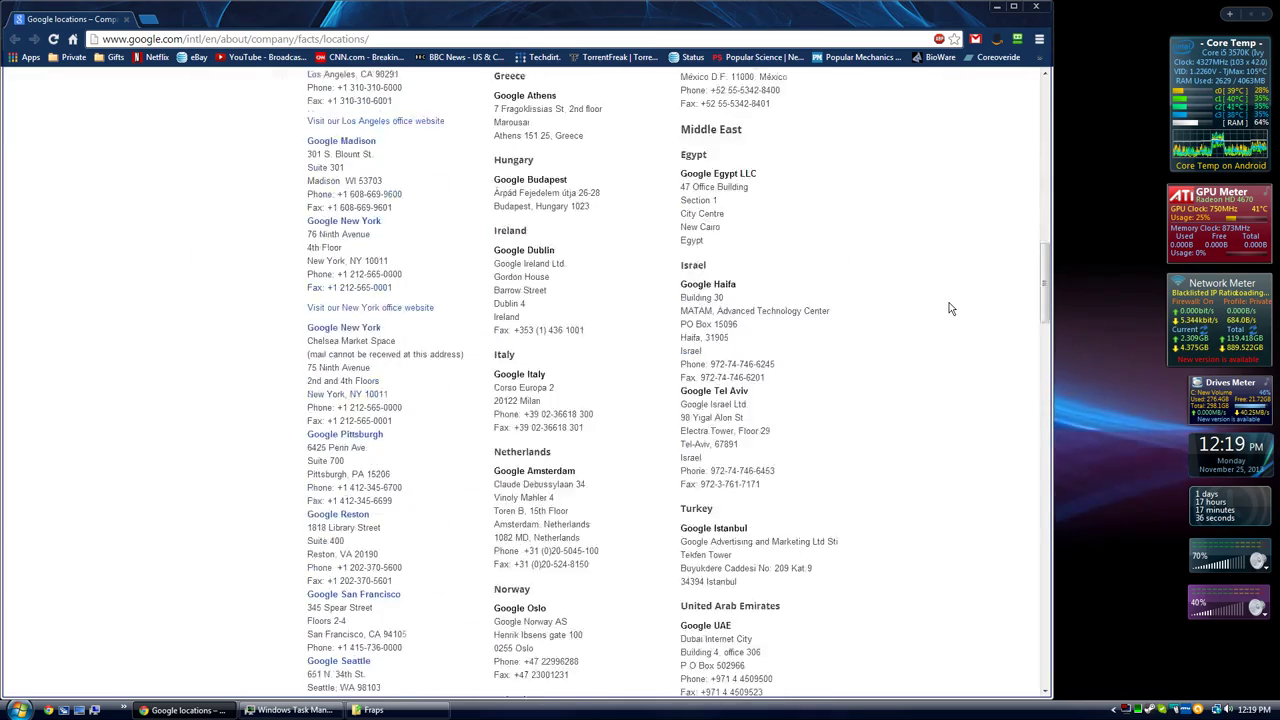
{"action": "scroll", "coordinate": [950, 309], "scroll_direction": "down", "scroll_amount": 3}
{"action": "scroll", "coordinate": [949, 306], "scroll_direction": "down", "scroll_amount": 1}
{"action": "scroll", "coordinate": [949, 306], "scroll_direction": "down", "scroll_amount": 5}
{"action": "scroll", "coordinate": [950, 309], "scroll_direction": "down", "scroll_amount": 2}
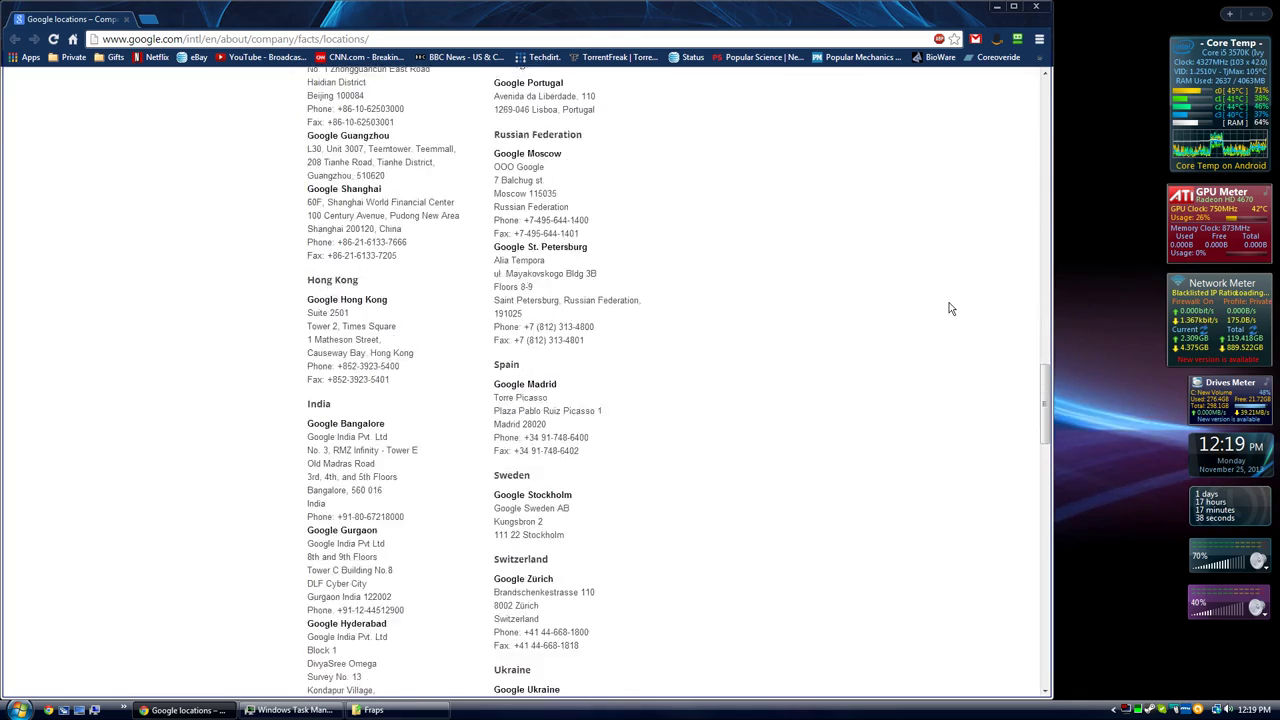
{"action": "scroll", "coordinate": [951, 309], "scroll_direction": "down", "scroll_amount": 3}
{"action": "scroll", "coordinate": [951, 309], "scroll_direction": "down", "scroll_amount": 5}
{"action": "scroll", "coordinate": [951, 309], "scroll_direction": "down", "scroll_amount": 5}
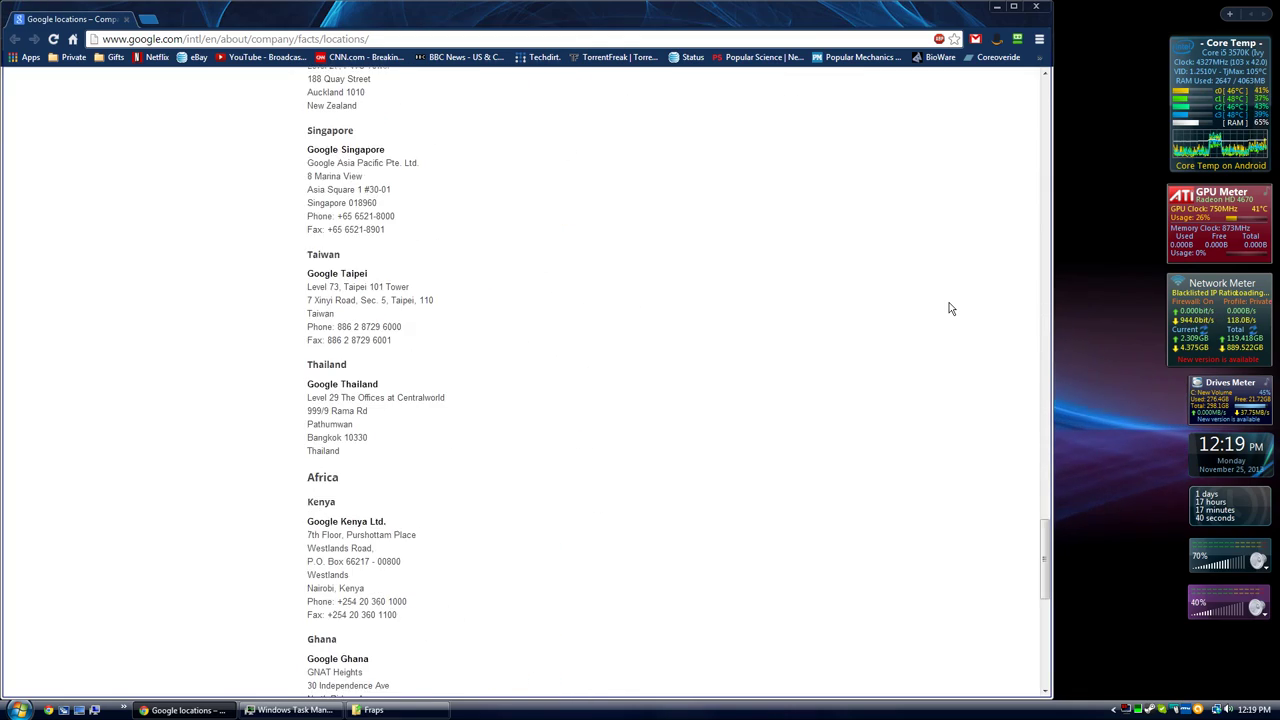
{"action": "scroll", "coordinate": [951, 309], "scroll_direction": "down", "scroll_amount": 2}
{"action": "scroll", "coordinate": [950, 310], "scroll_direction": "down", "scroll_amount": 2}
{"action": "scroll", "coordinate": [950, 310], "scroll_direction": "down", "scroll_amount": 2}
{"action": "scroll", "coordinate": [949, 311], "scroll_direction": "down", "scroll_amount": 1}
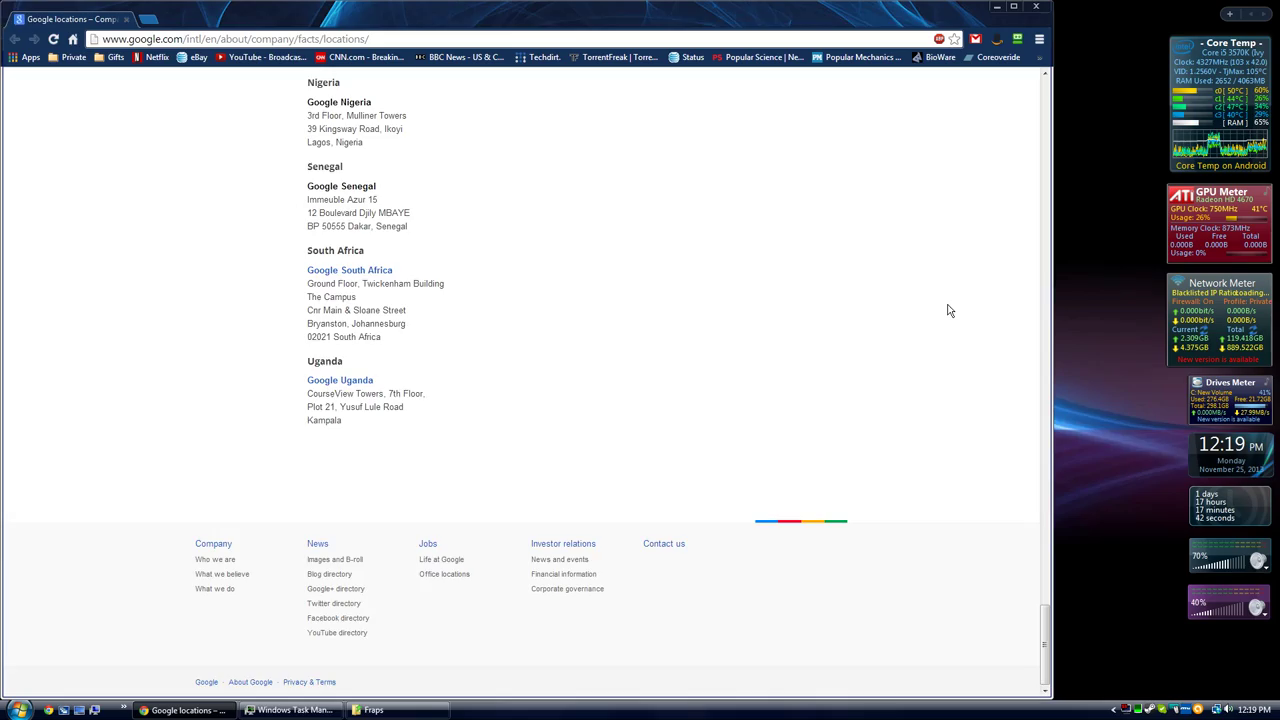
{"action": "scroll", "coordinate": [949, 311], "scroll_direction": "up", "scroll_amount": 1}
{"action": "scroll", "coordinate": [949, 311], "scroll_direction": "up", "scroll_amount": 3}
{"action": "scroll", "coordinate": [949, 311], "scroll_direction": "up", "scroll_amount": 4}
{"action": "scroll", "coordinate": [949, 311], "scroll_direction": "up", "scroll_amount": 6}
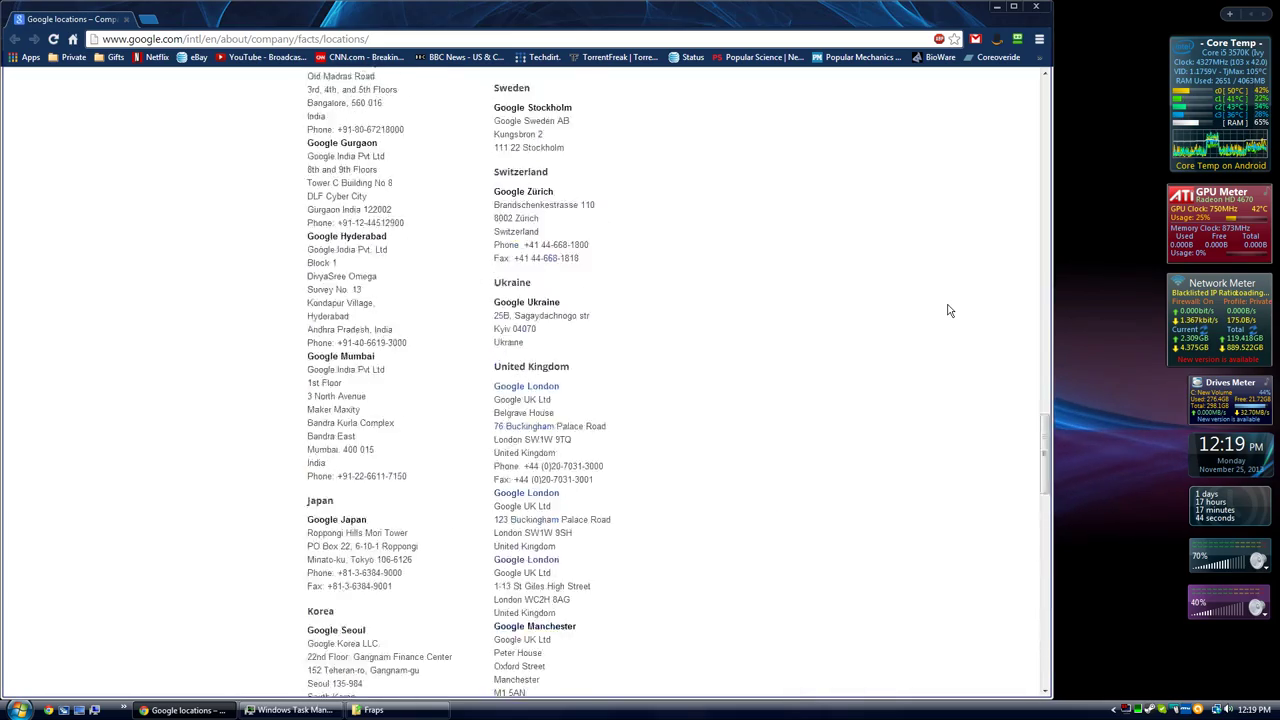
{"action": "scroll", "coordinate": [949, 311], "scroll_direction": "up", "scroll_amount": 5}
{"action": "scroll", "coordinate": [949, 311], "scroll_direction": "up", "scroll_amount": 4}
{"action": "scroll", "coordinate": [949, 311], "scroll_direction": "up", "scroll_amount": 3}
{"action": "scroll", "coordinate": [949, 311], "scroll_direction": "up", "scroll_amount": 3}
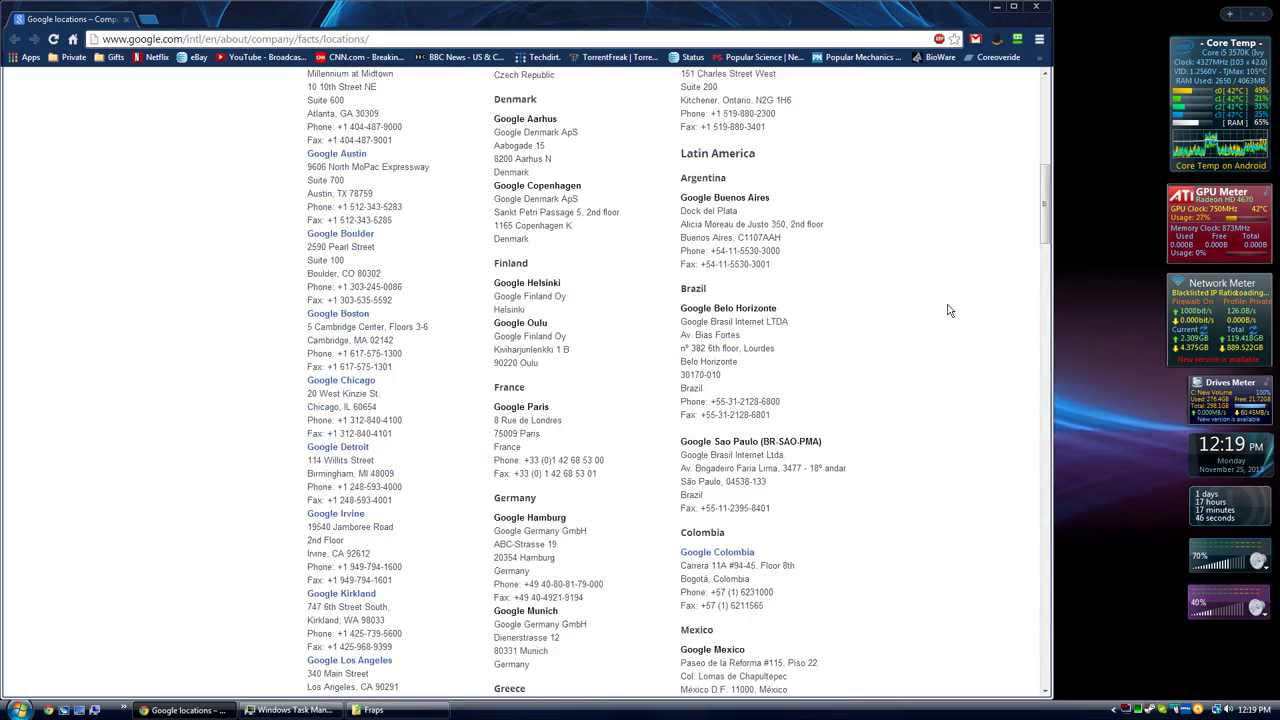
{"action": "scroll", "coordinate": [949, 311], "scroll_direction": "up", "scroll_amount": 3}
{"action": "scroll", "coordinate": [949, 311], "scroll_direction": "up", "scroll_amount": 1}
{"action": "scroll", "coordinate": [949, 311], "scroll_direction": "up", "scroll_amount": 1}
{"action": "scroll", "coordinate": [949, 311], "scroll_direction": "up", "scroll_amount": 1}
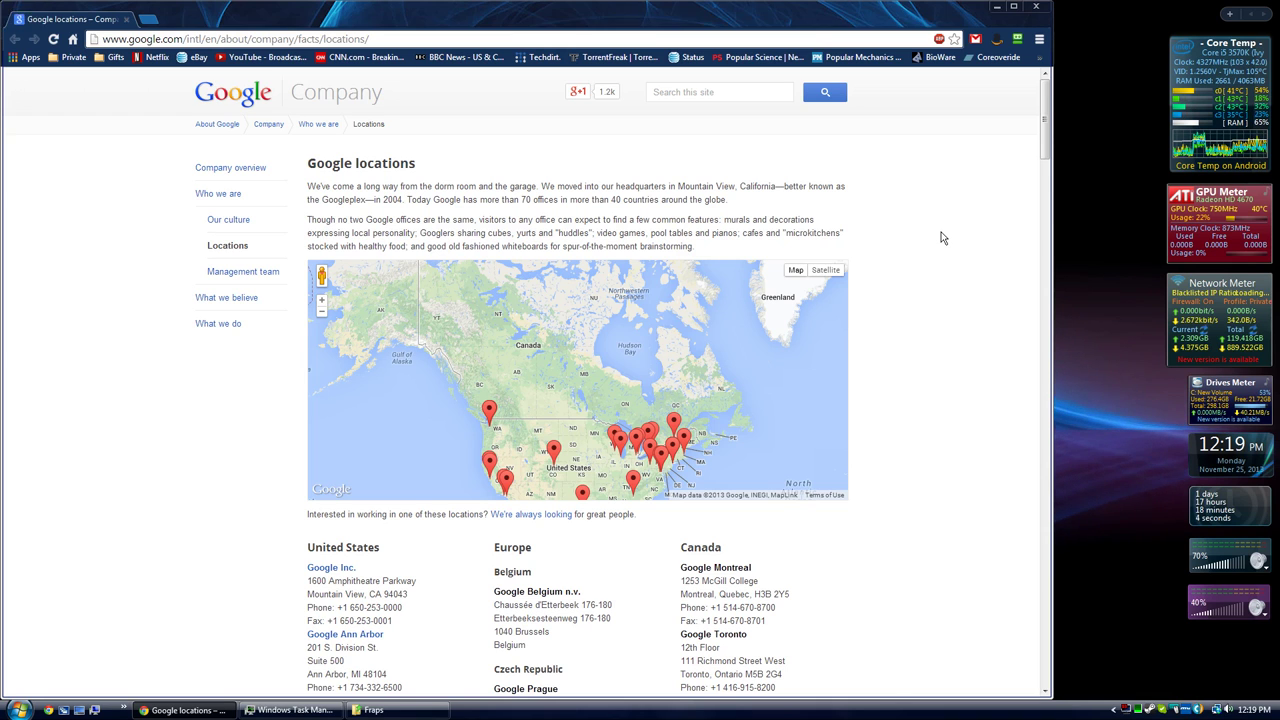
{"action": "scroll", "coordinate": [938, 243], "scroll_direction": "down", "scroll_amount": 5}
{"action": "scroll", "coordinate": [938, 243], "scroll_direction": "up", "scroll_amount": 2}
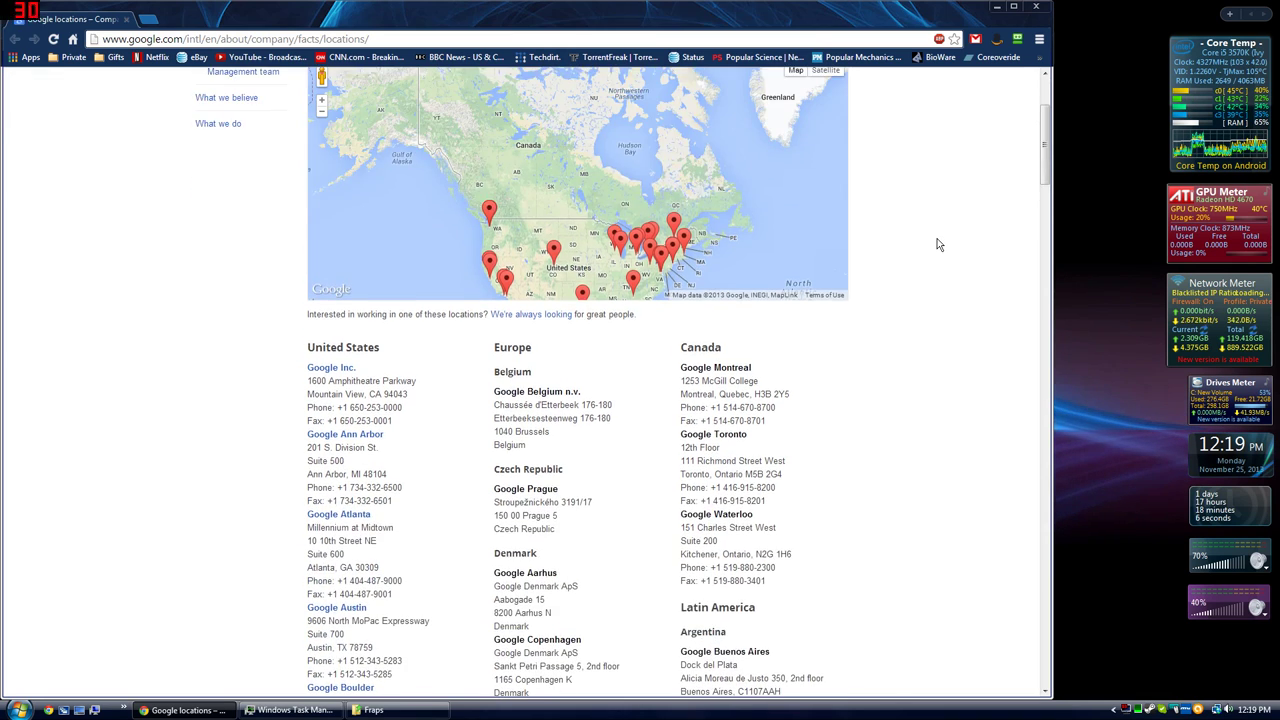